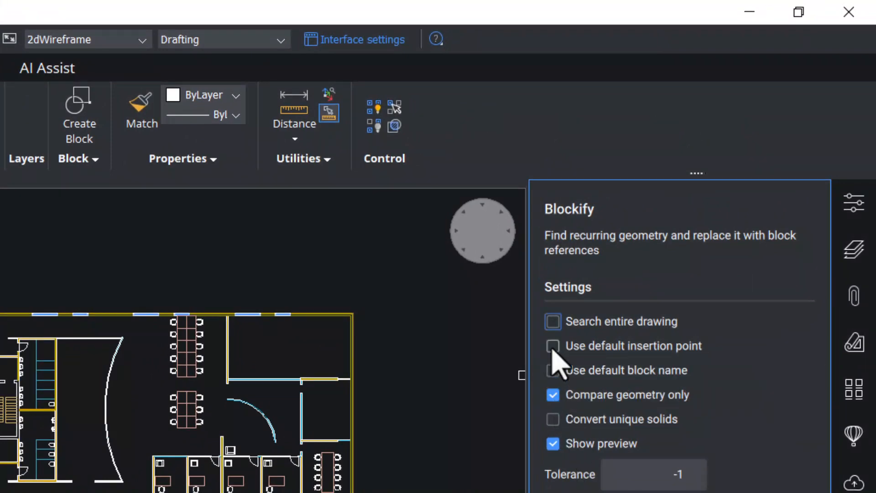
Set Blockify to search the entire drawing and use the lowest chair on the middle table's right side as the source entities.
left_click(551, 324)
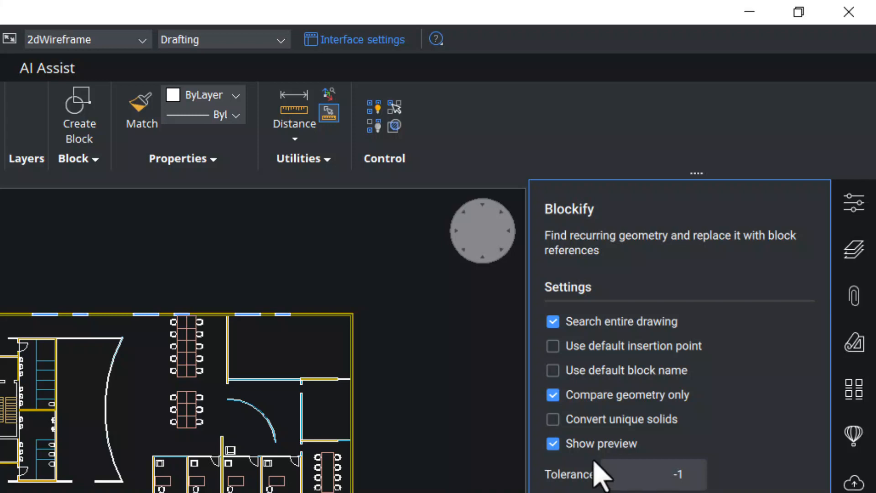
mouse_move(668, 422)
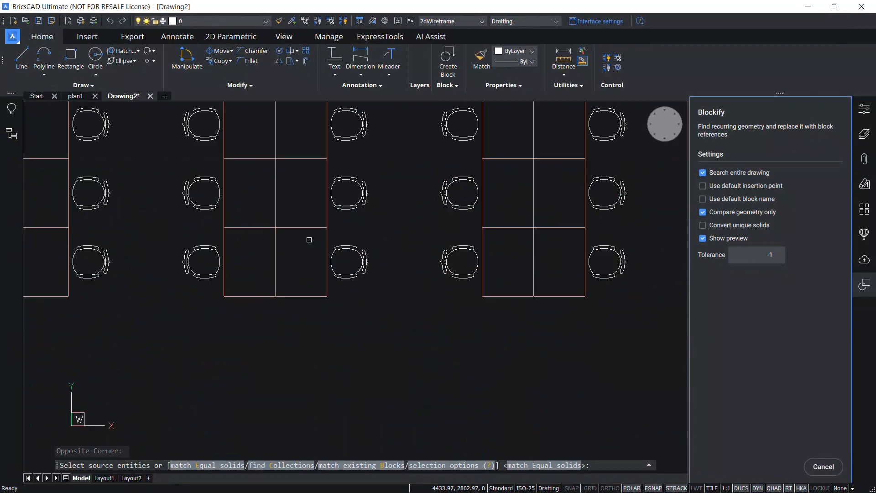
left_click_drag(309, 240, 394, 291)
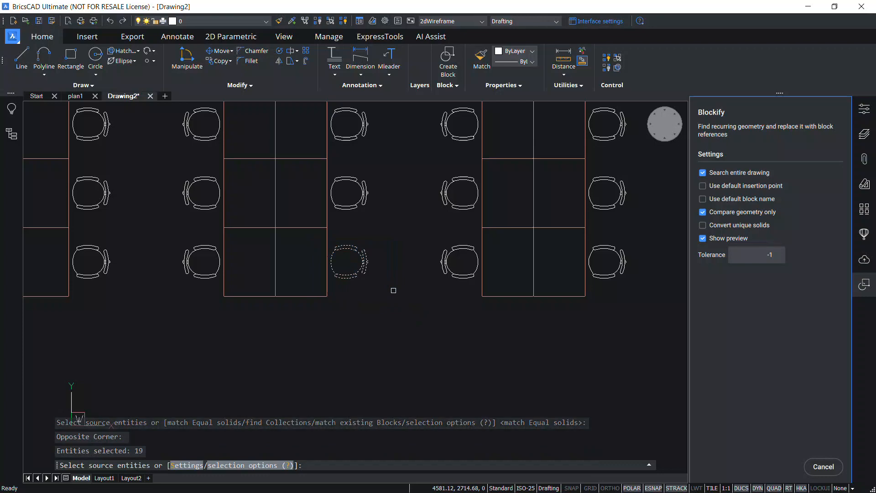
key("Return")
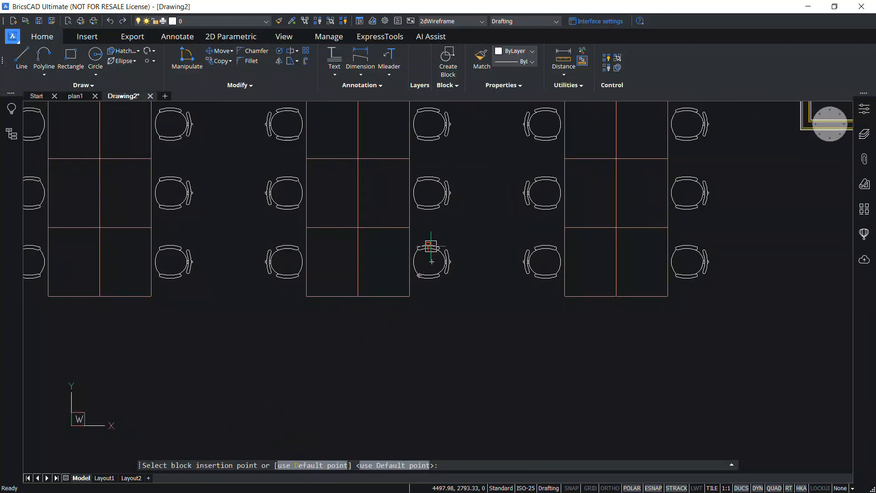
Place the block insertion point on the chair seat's edge facing the table and name the block Chair1.
scroll(436, 263, "up", 2)
scroll(423, 259, "up", 1)
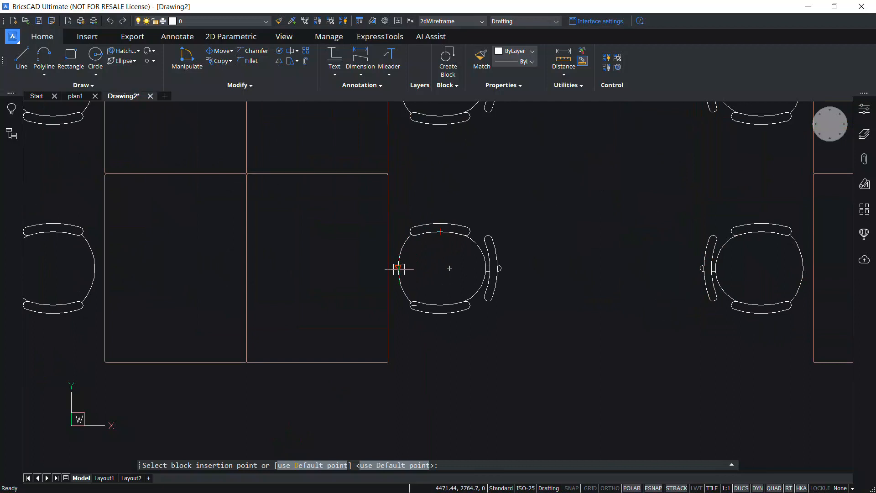
left_click(399, 267)
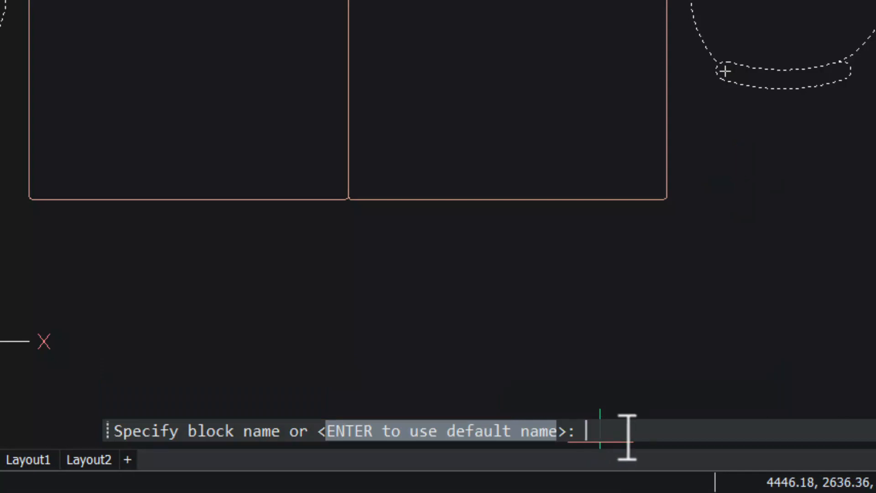
type("Chair1")
key("Return")
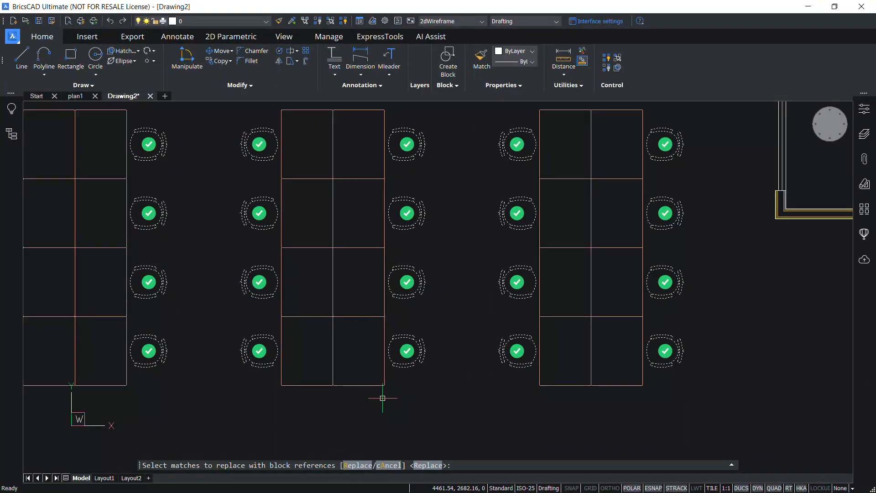
Review the matched chairs around all the tables and replace them with block references.
scroll(382, 398, "down", 5)
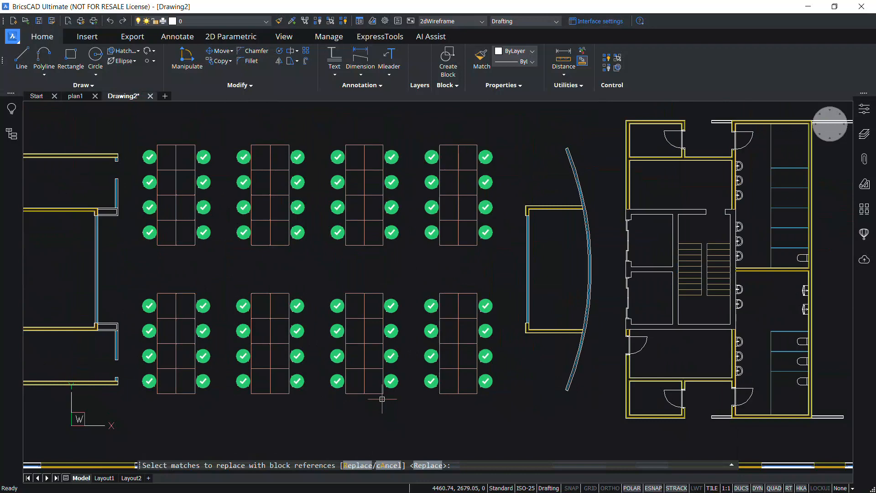
scroll(382, 398, "up", 5)
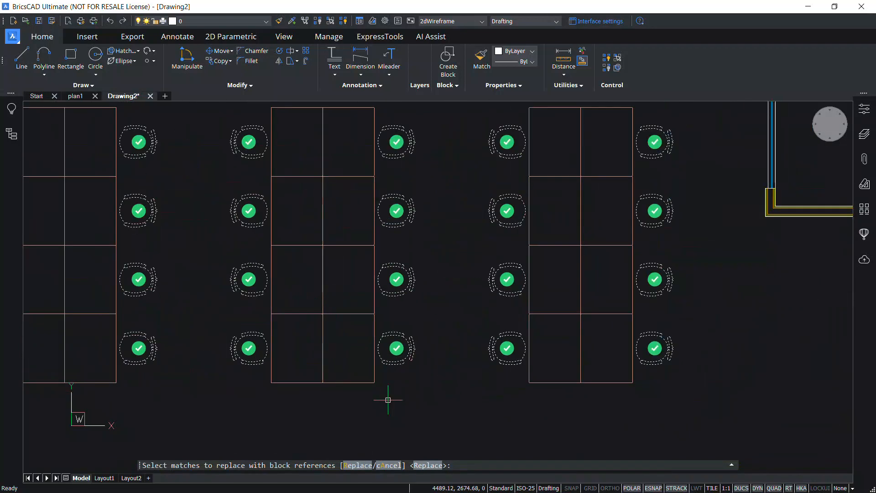
scroll(388, 399, "down", 5)
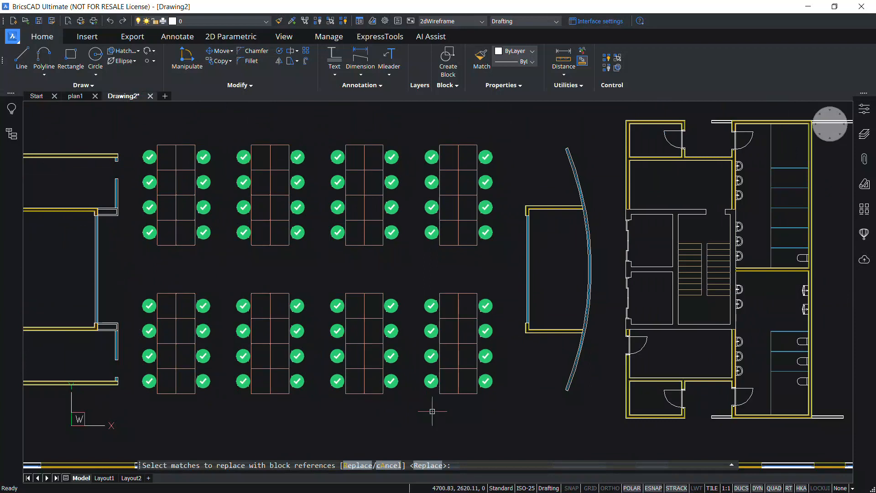
key("Return")
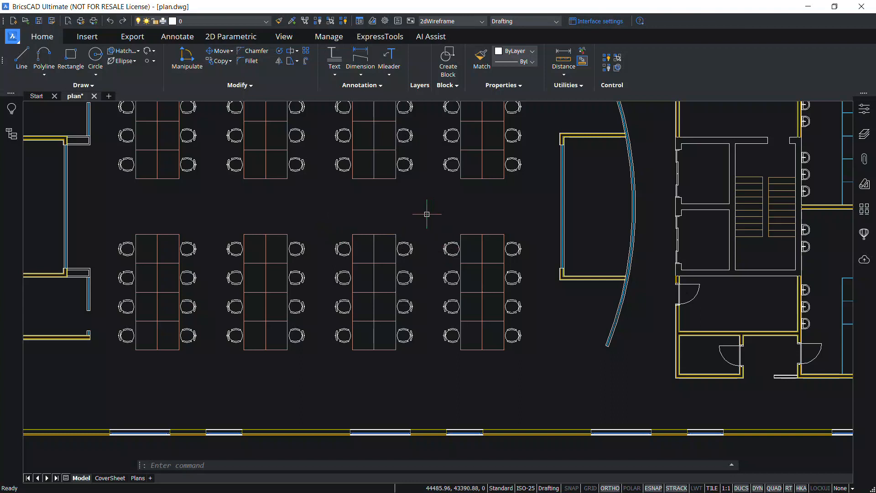
type("i")
key("Return")
type("Chair 1")
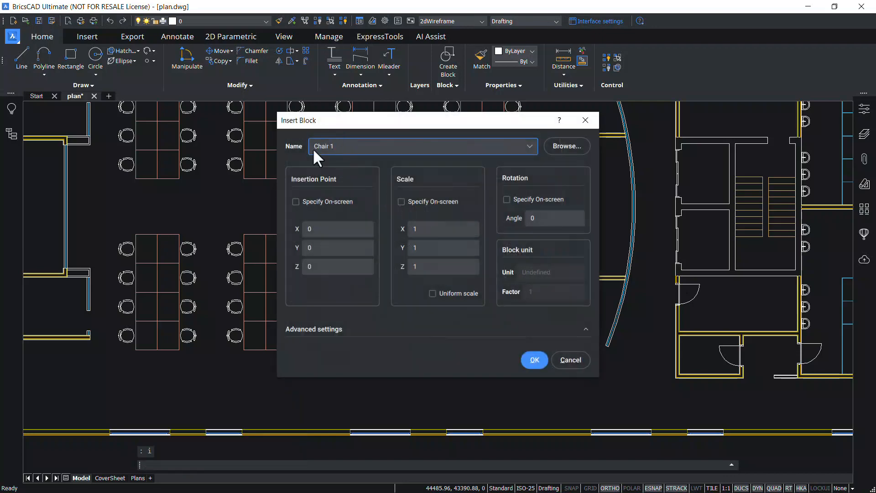
left_click(586, 120)
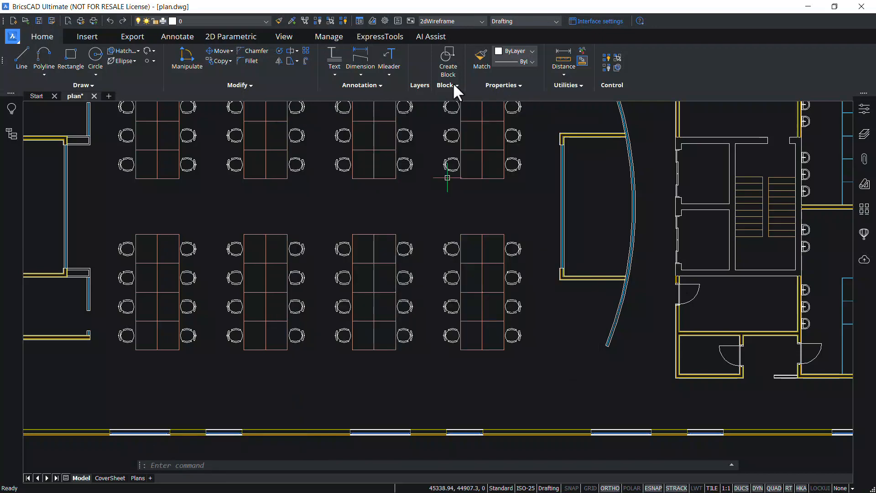
Start Blockify and use the lowest chair on the right side of the lower row's third table as the source entities.
left_click(455, 84)
left_click(449, 161)
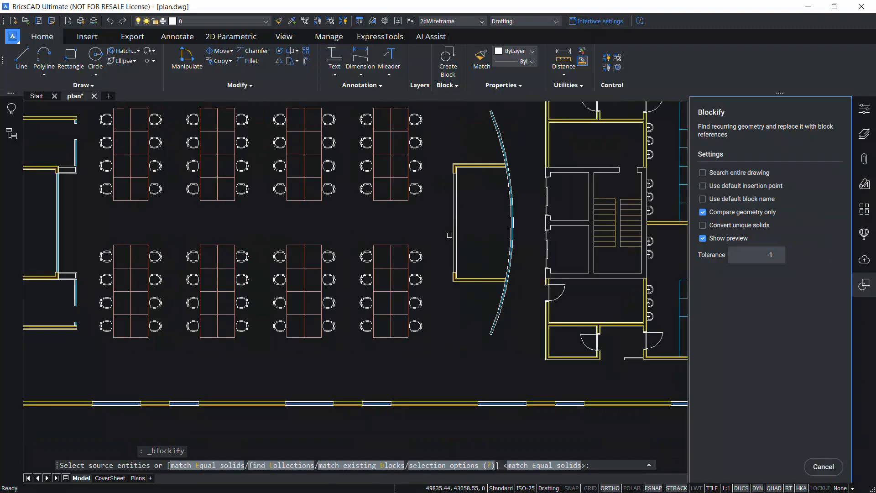
scroll(314, 339, "up", 3)
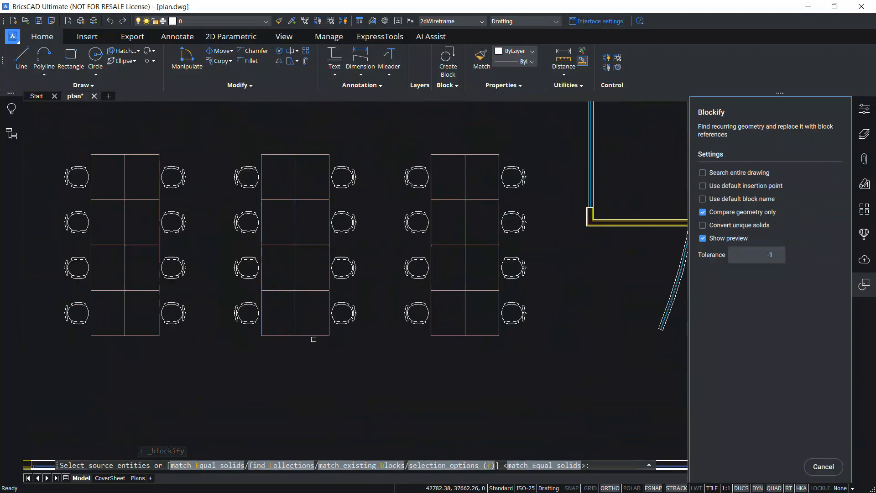
left_click(322, 299)
left_click(370, 328)
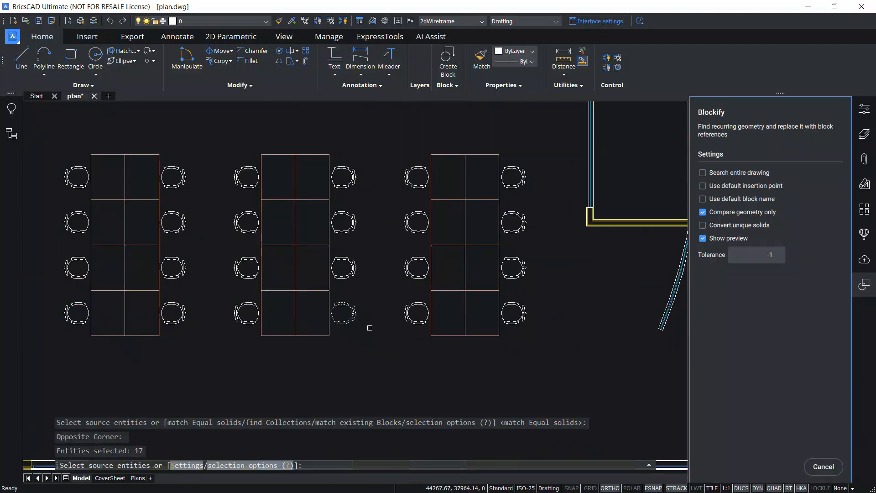
key("Return")
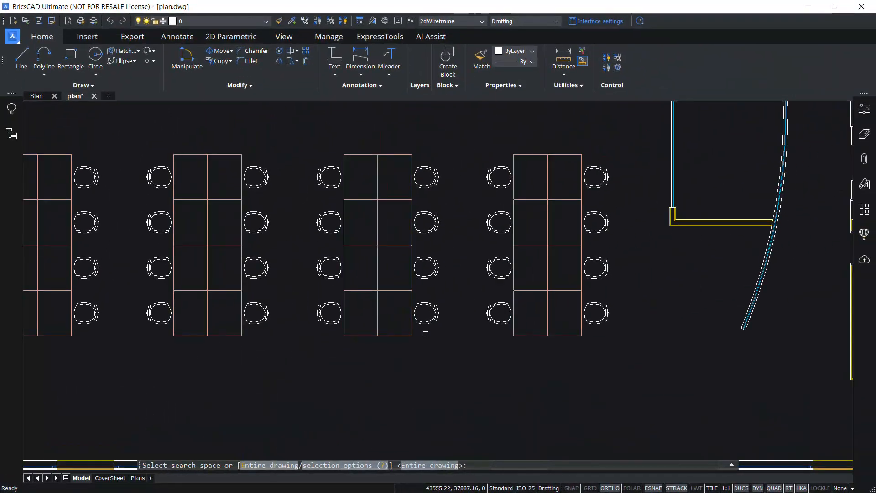
Limit the search space to the lower row of four tables and replace the matching chairs with block references.
scroll(366, 331, "down", 2)
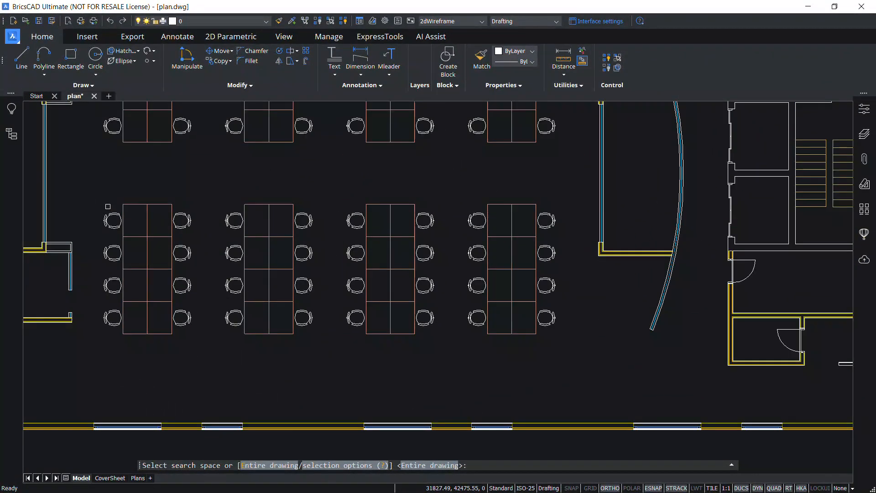
left_click(82, 189)
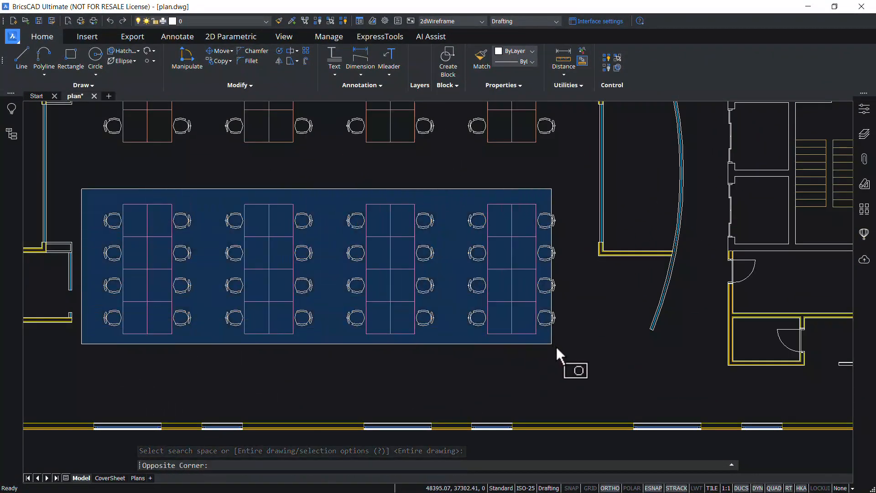
left_click(577, 355)
key("Return")
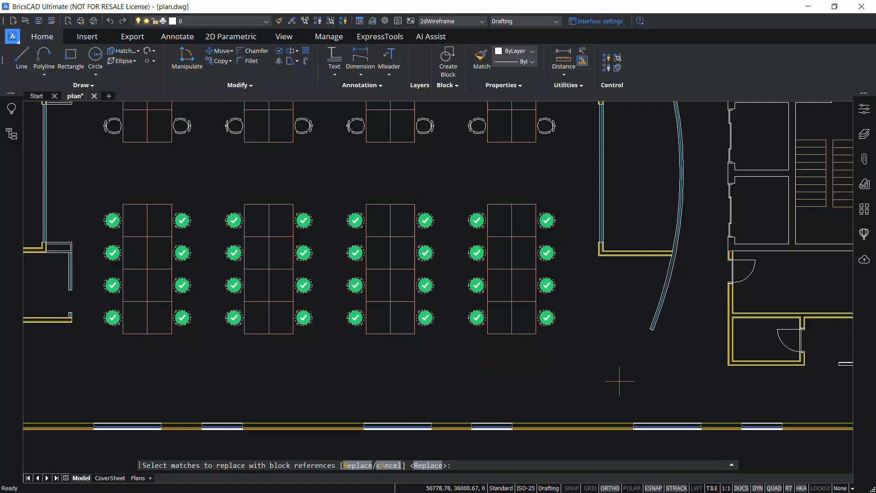
key("Escape")
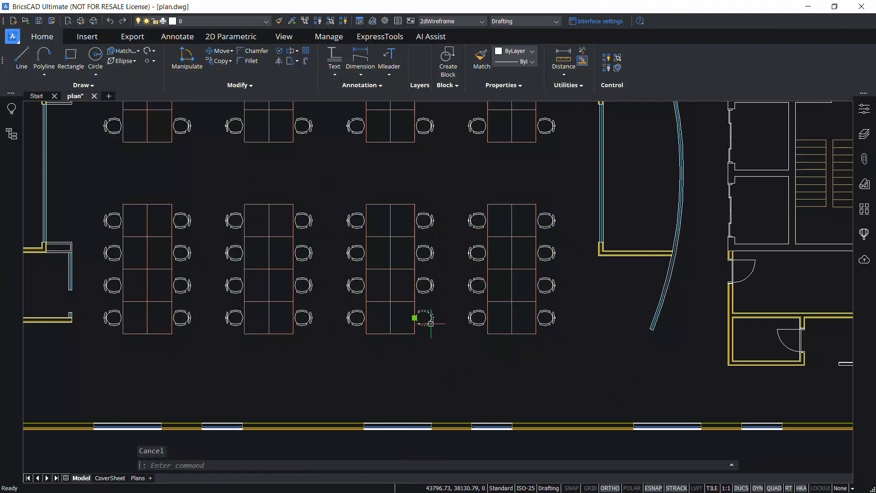
Select chairs on both sides of the lower row's third table to check that they are blocks, and clear the selection.
left_click(431, 289)
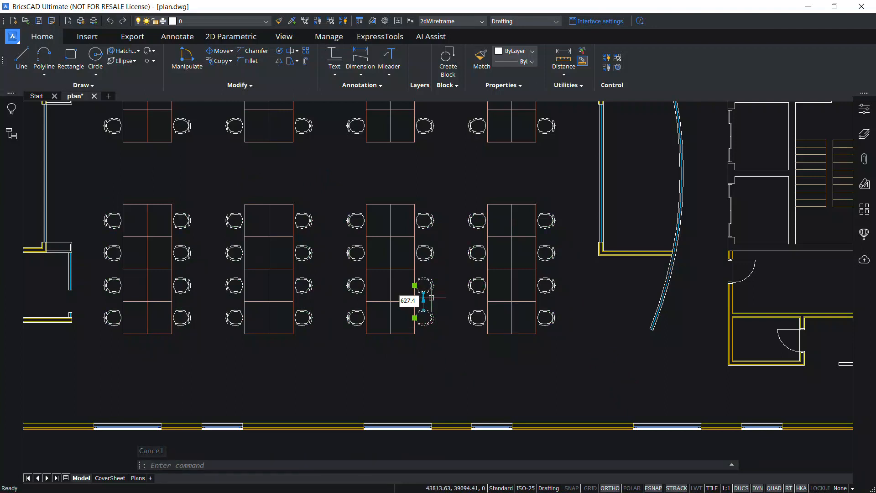
left_click(429, 252)
left_click(430, 224)
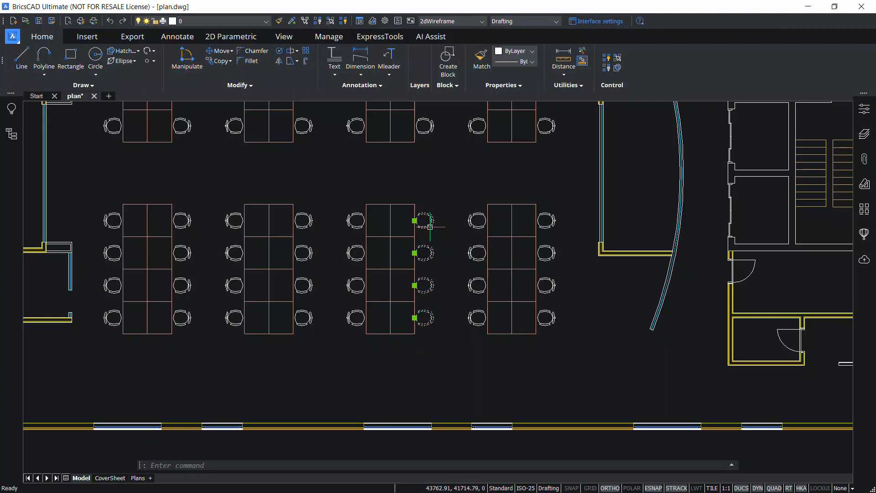
left_click(352, 224)
left_click(351, 258)
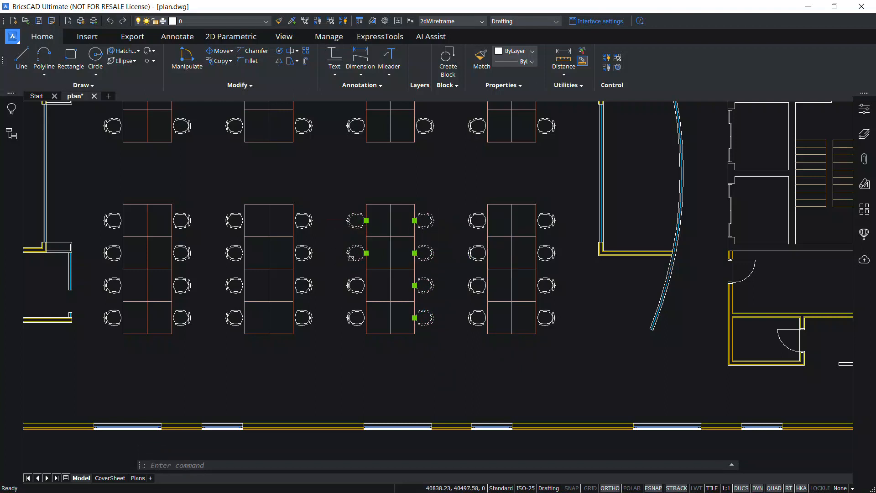
key("Escape")
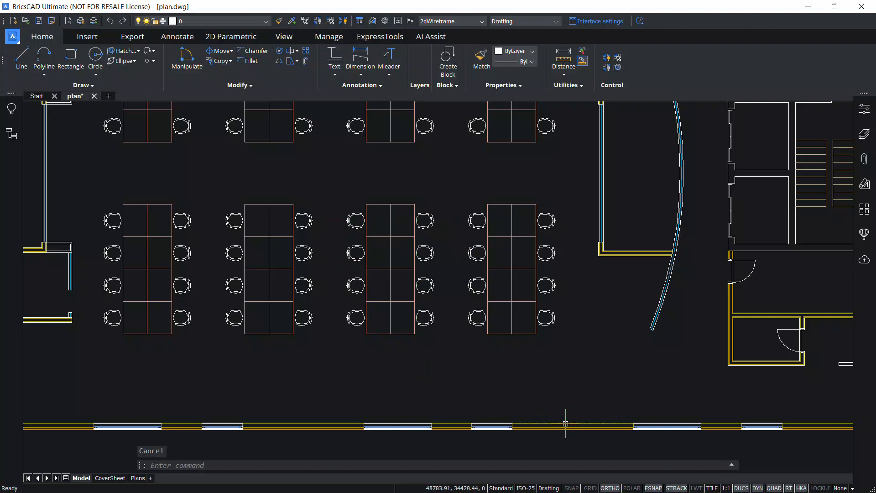
mouse_move(566, 424)
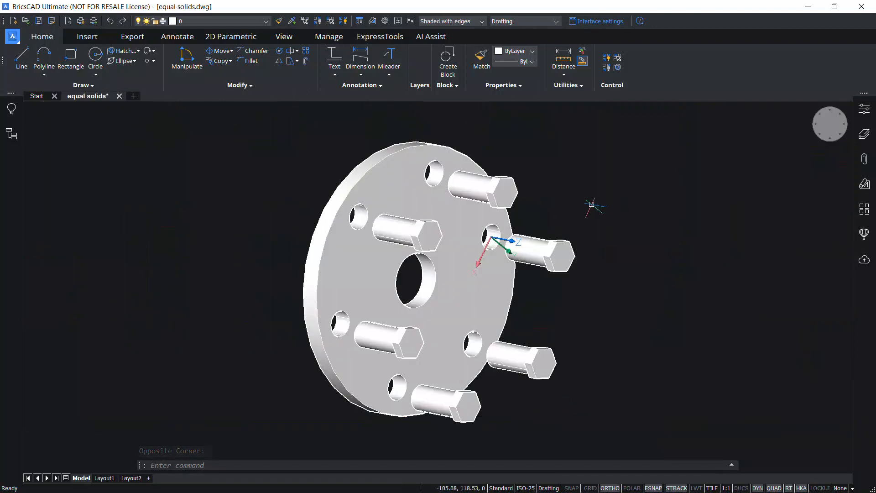
Run Blockify on the flange model with the match Equal solids option, searching the entire drawing.
left_click(448, 85)
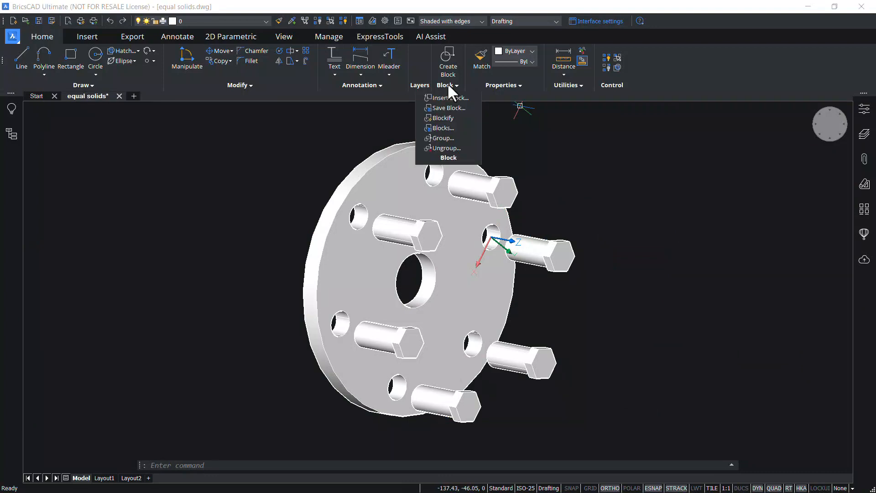
left_click(448, 119)
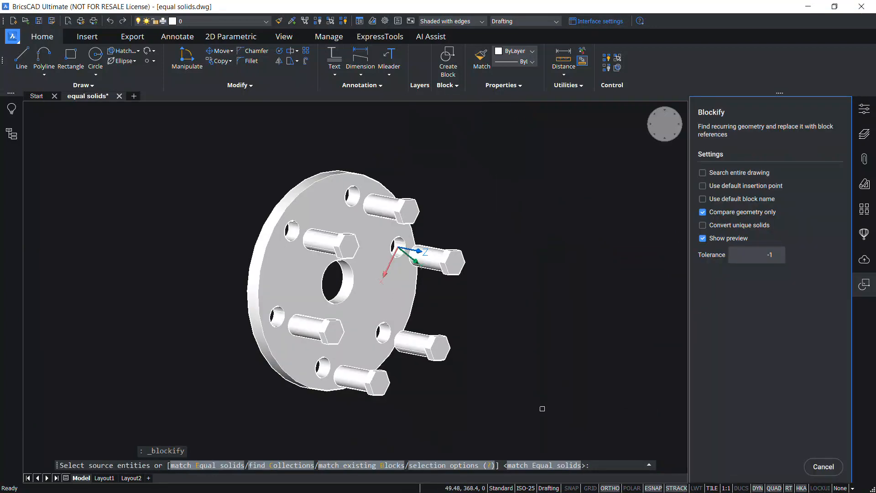
left_click(554, 466)
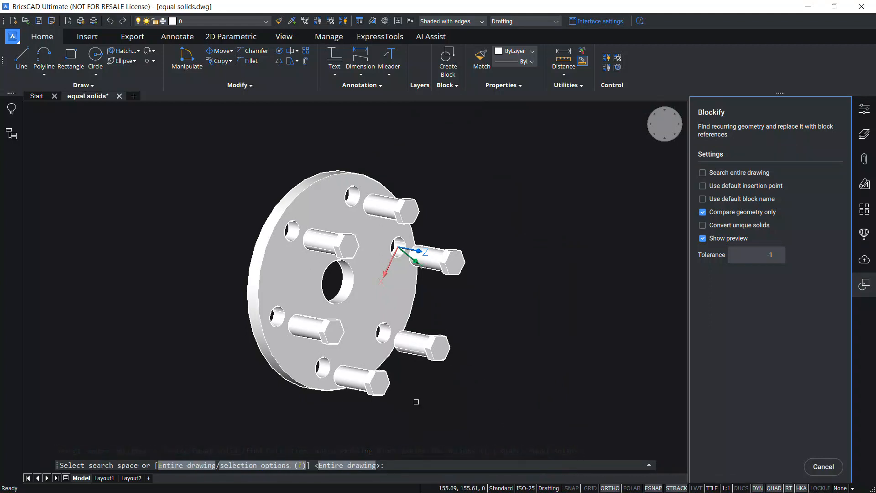
key("Return")
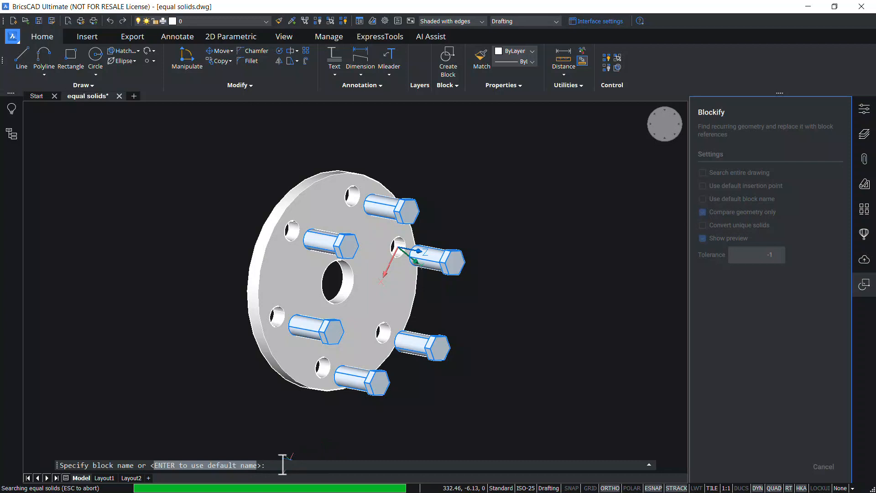
Name the block Hex_Bolt and replace the matched bolt solids with block references.
type("Hex_Bolt")
key("Return")
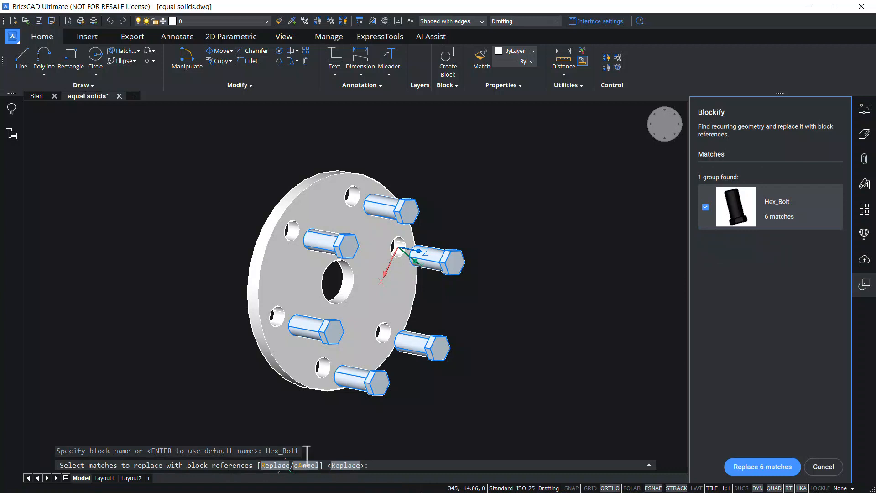
left_click(349, 465)
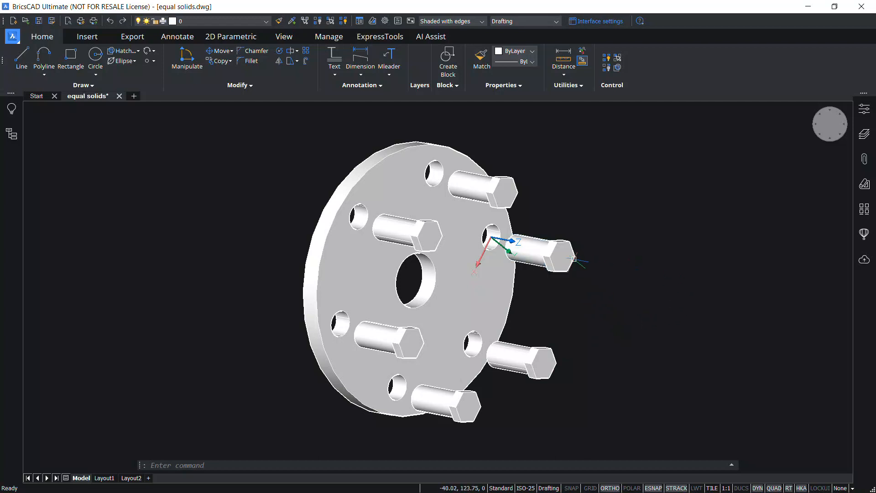
Check the entity type and block name of several bolts on the flange.
mouse_move(557, 256)
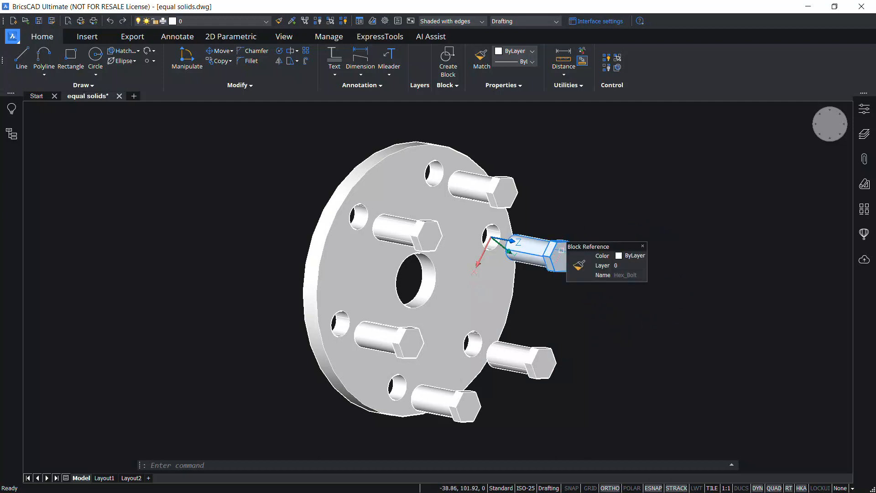
mouse_move(504, 188)
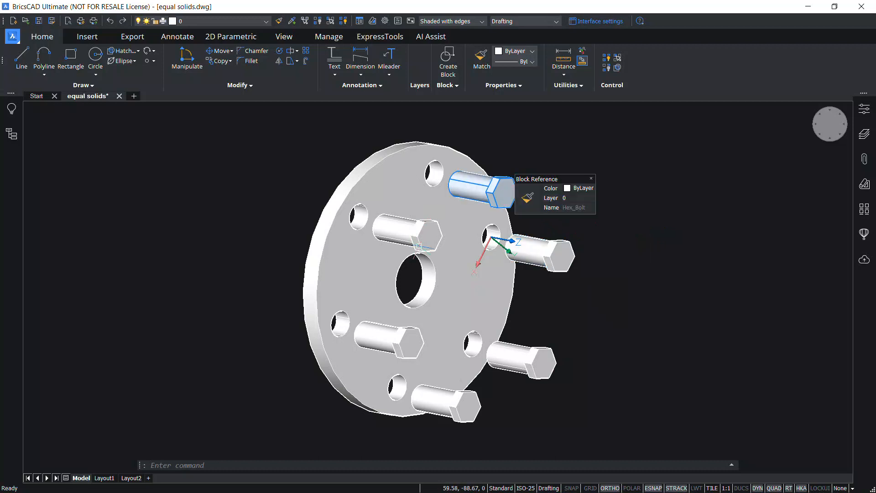
mouse_move(426, 234)
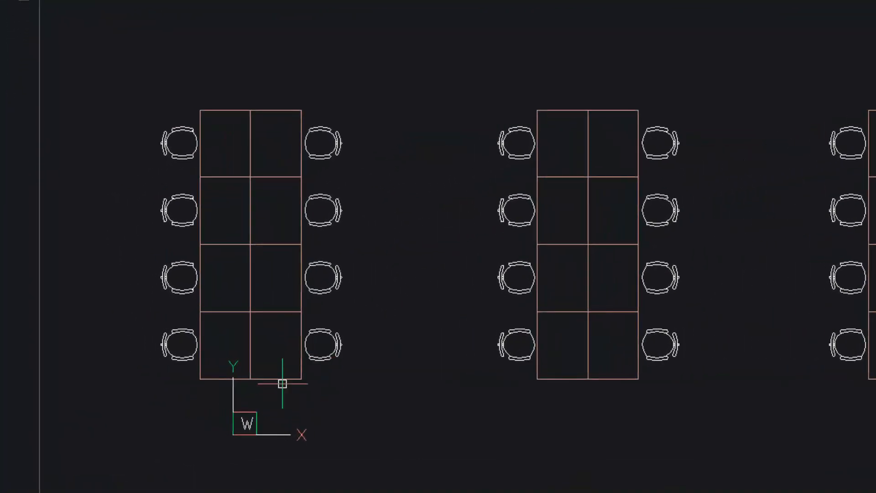
Run Blockify on the table-and-chair floor plan with the find Collections option, searching the entire drawing.
left_click(283, 381)
key("Escape")
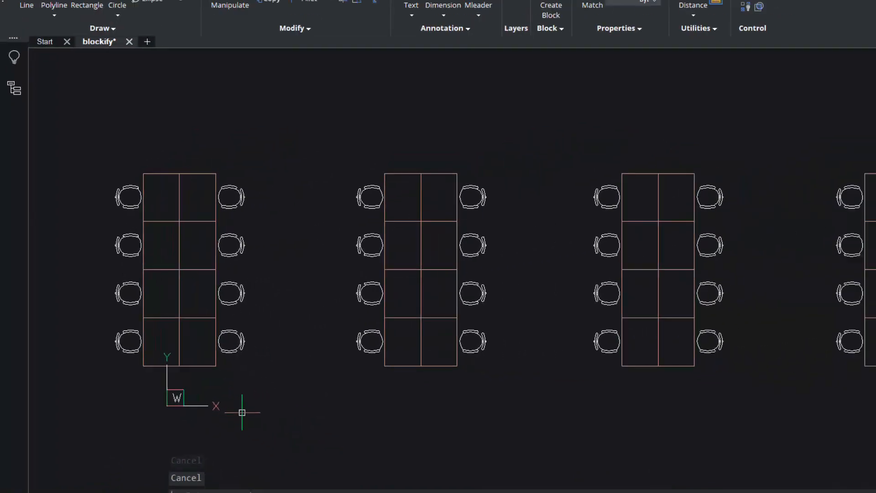
left_click(550, 28)
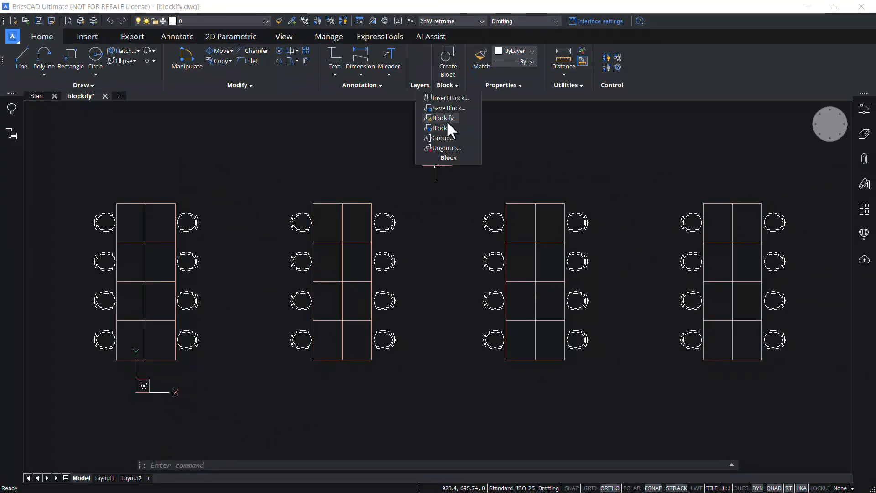
left_click(443, 118)
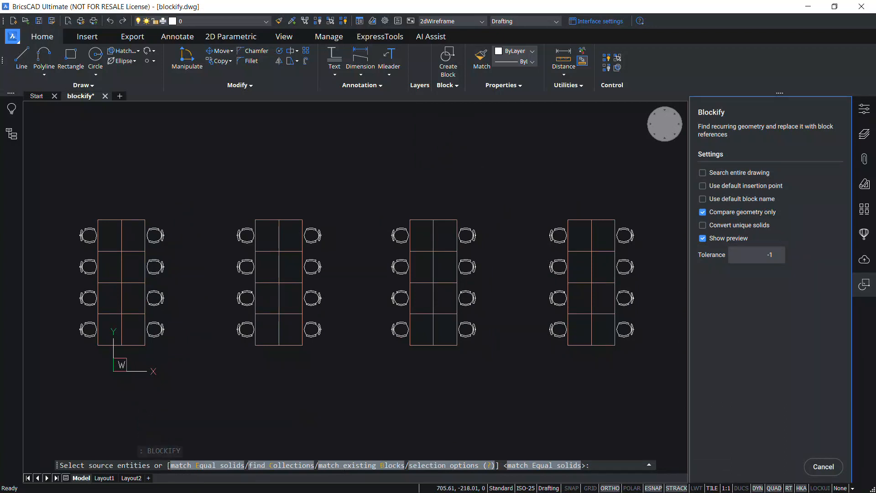
left_click(289, 465)
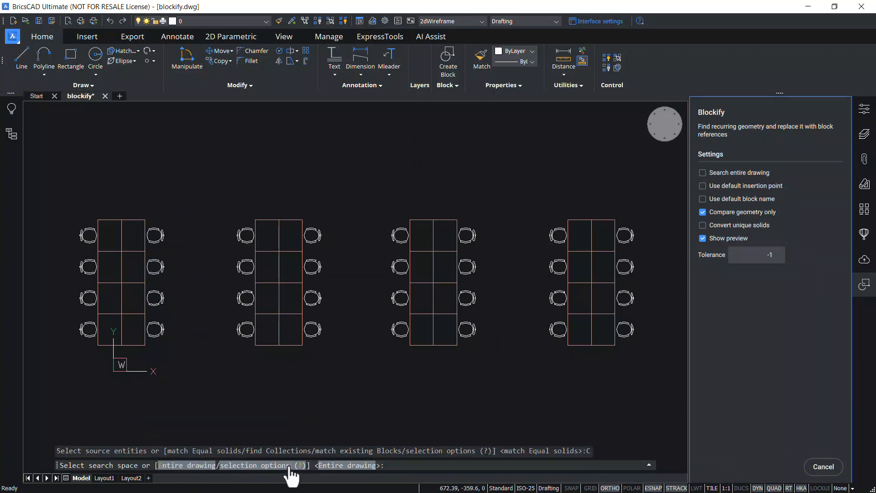
scroll(166, 351, "down", 1)
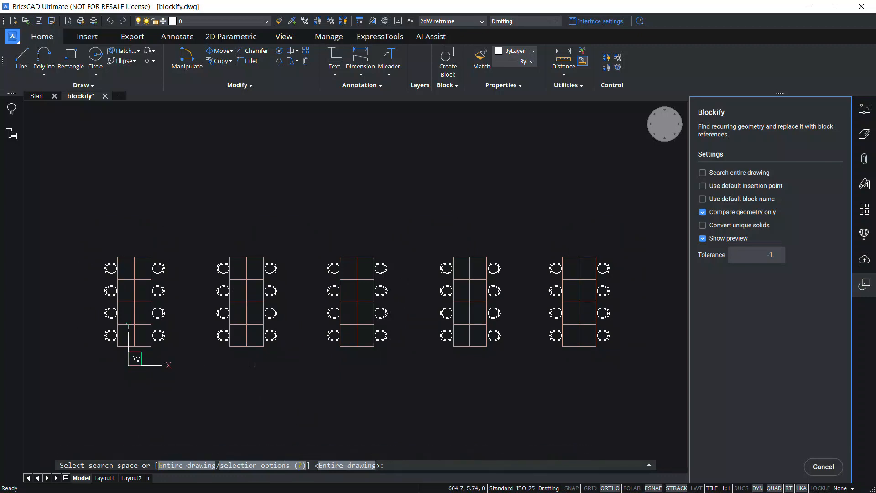
key("Return")
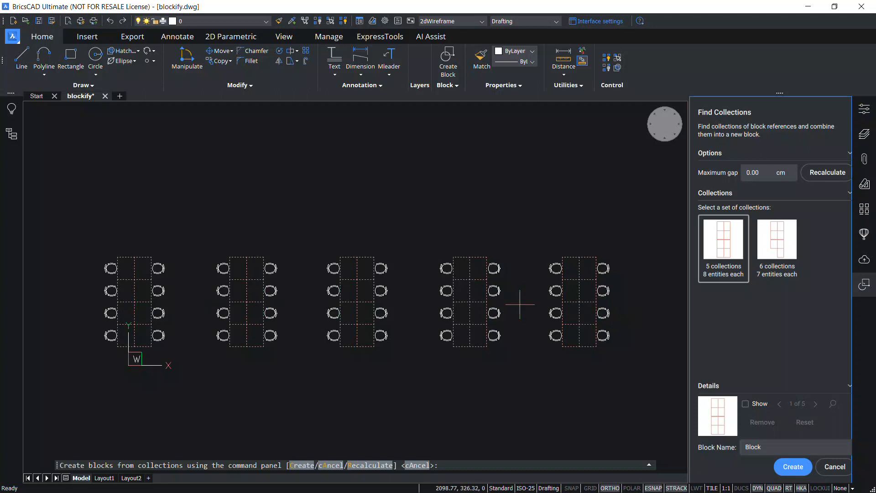
Show the matches of the eight-entity table collection one at a time, cycling through all of them back to the first.
left_click(745, 404)
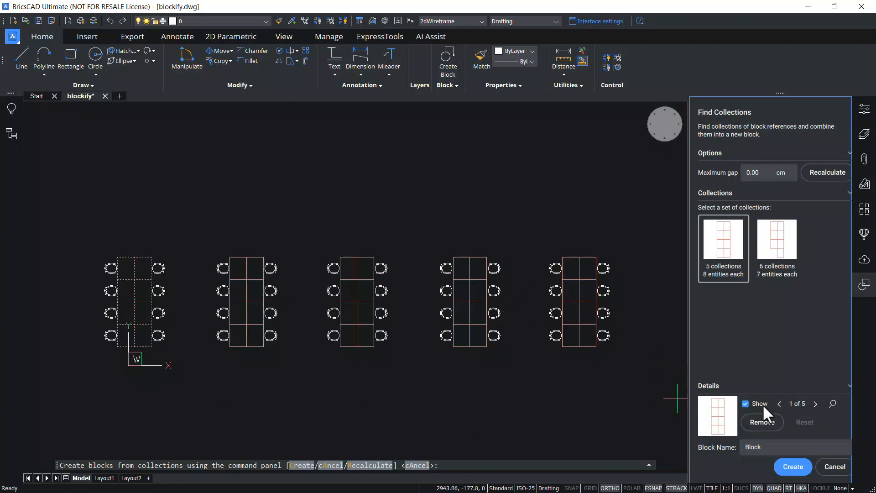
left_click(816, 403)
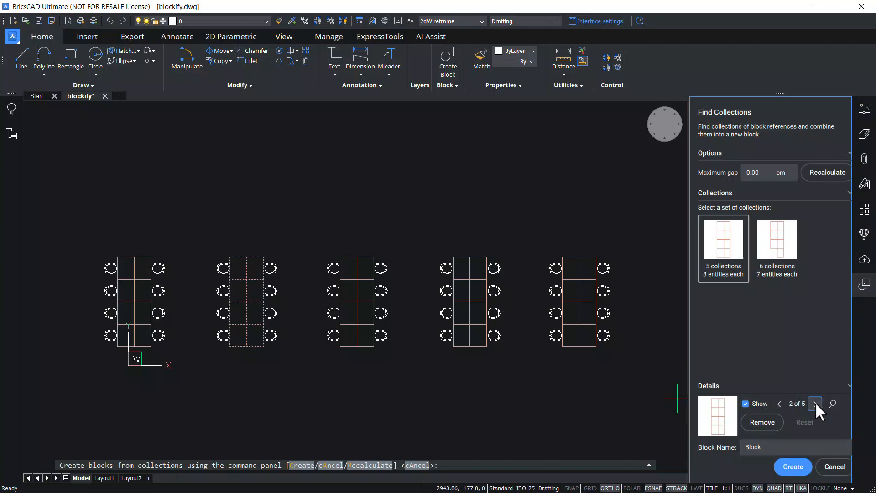
left_click(815, 402)
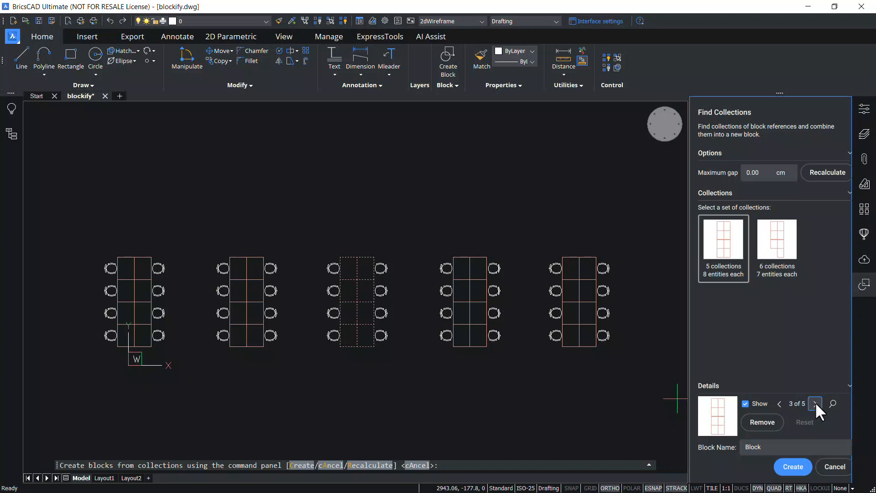
left_click(816, 402)
left_click(815, 402)
left_click(815, 403)
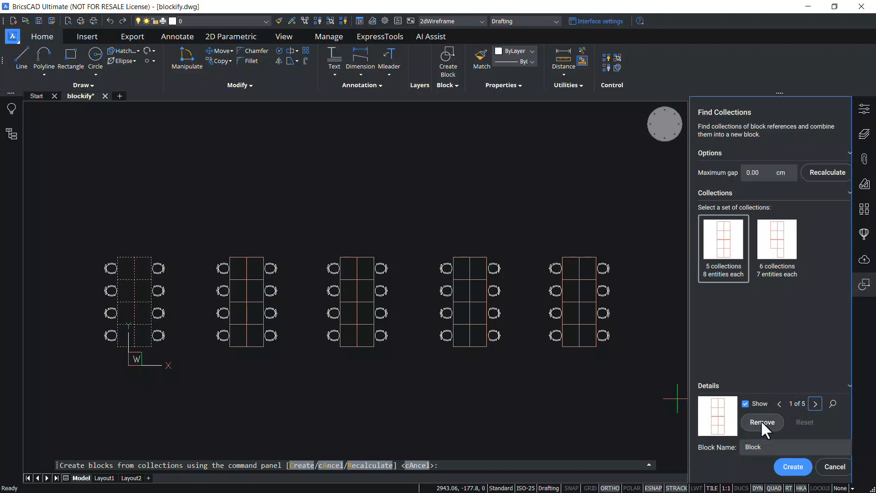
Stop showing individual matches and create blocks from the eight-entity table collections, keeping the block name Block.
left_click(745, 403)
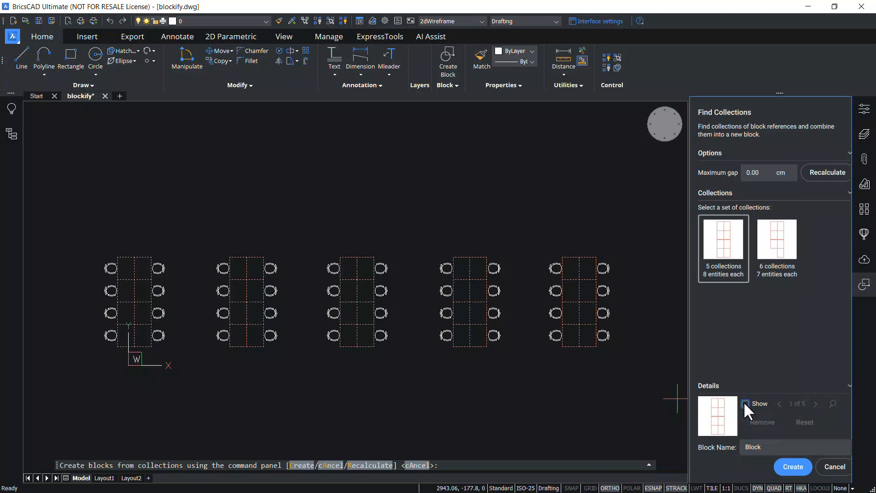
left_click(302, 466)
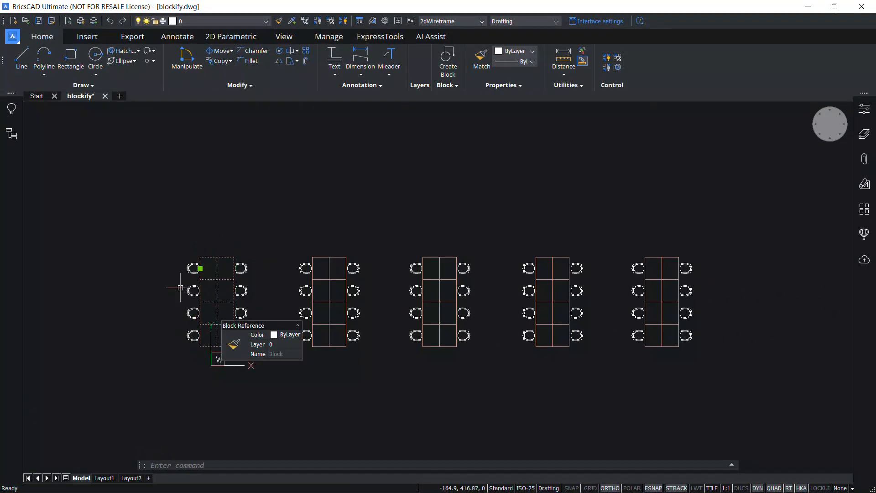
Select the second, third and fourth tables to check that each is a single block, and clear the selection.
key("Escape")
left_click(337, 258)
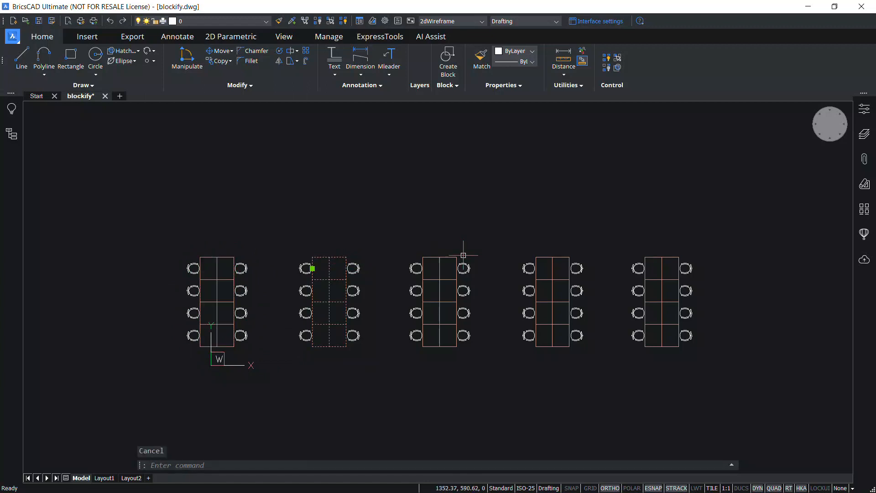
left_click(452, 261)
left_click(553, 259)
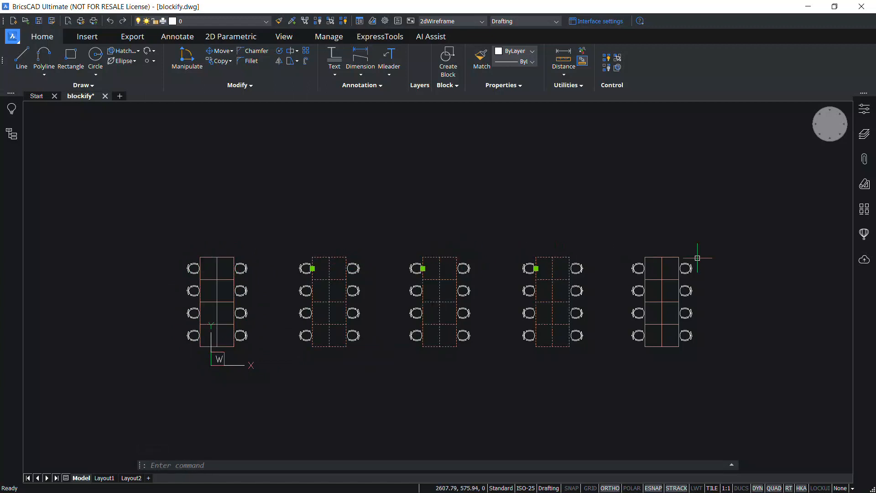
key("Escape")
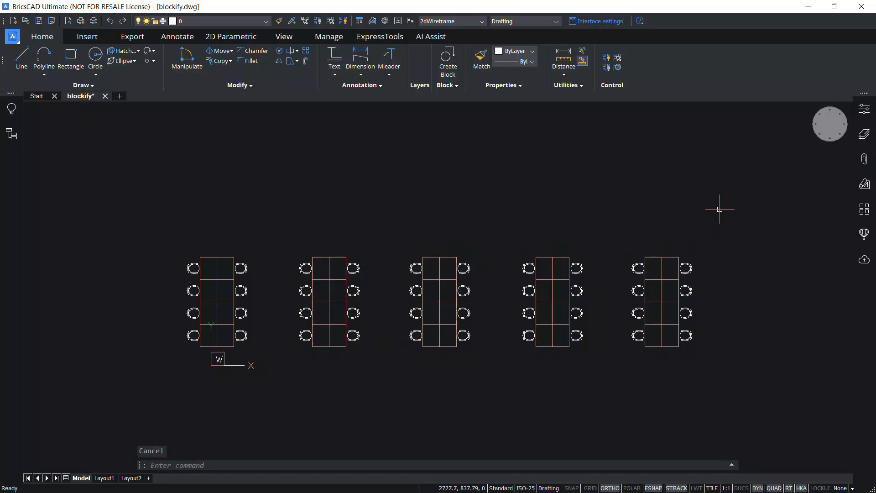